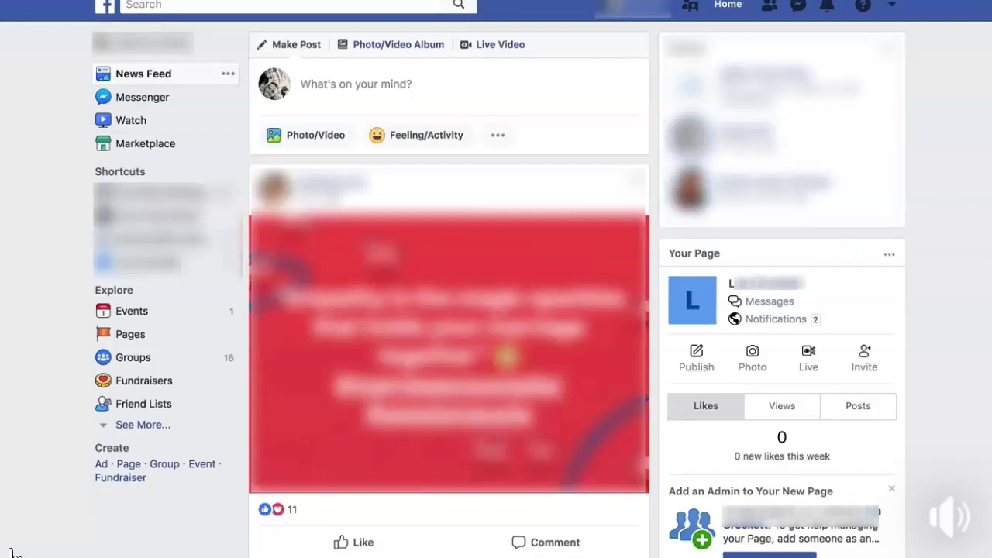
# Load business.facebook.com/create in the browser's address bar
pyautogui.click(893, 8)
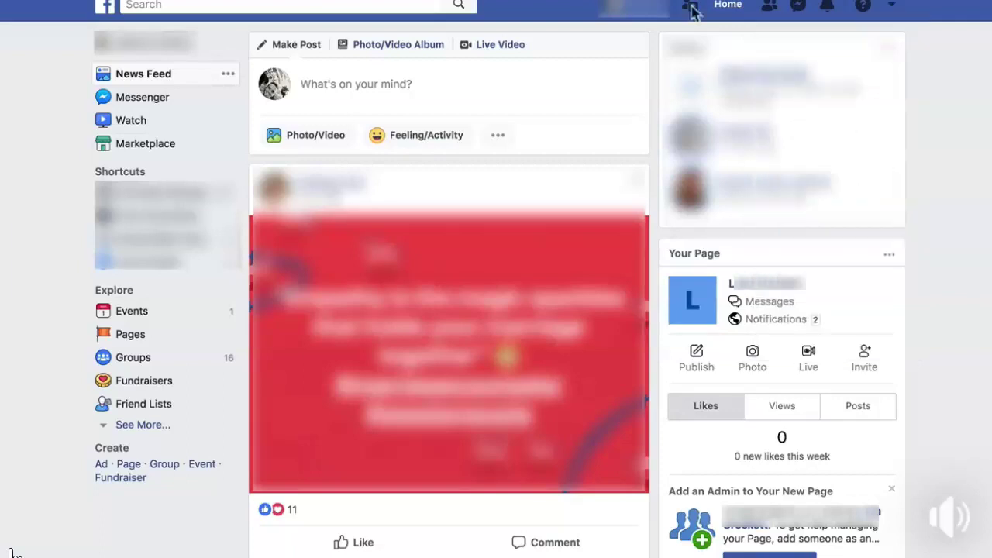
pyautogui.press('super+l')
pyautogui.write('business.facebook.com')
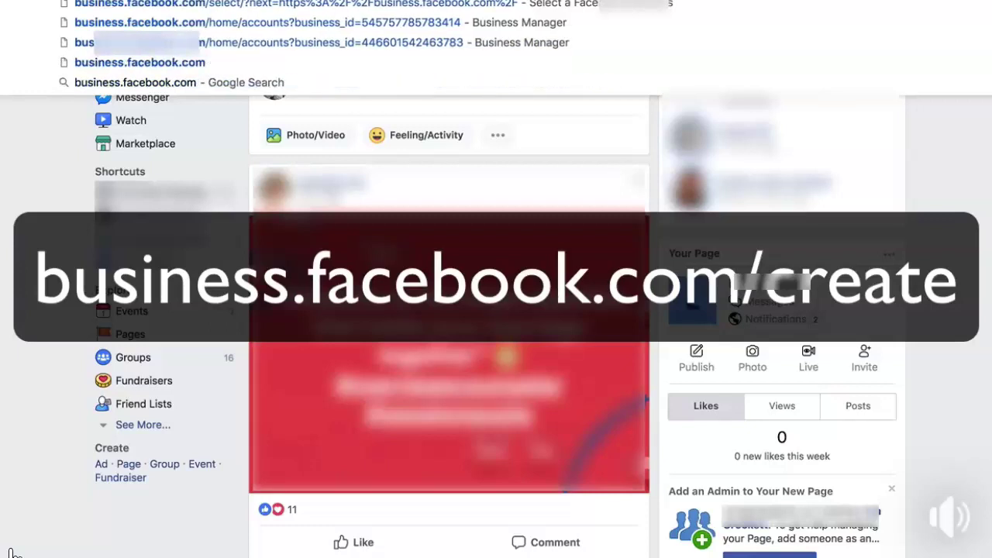
pyautogui.write('/')
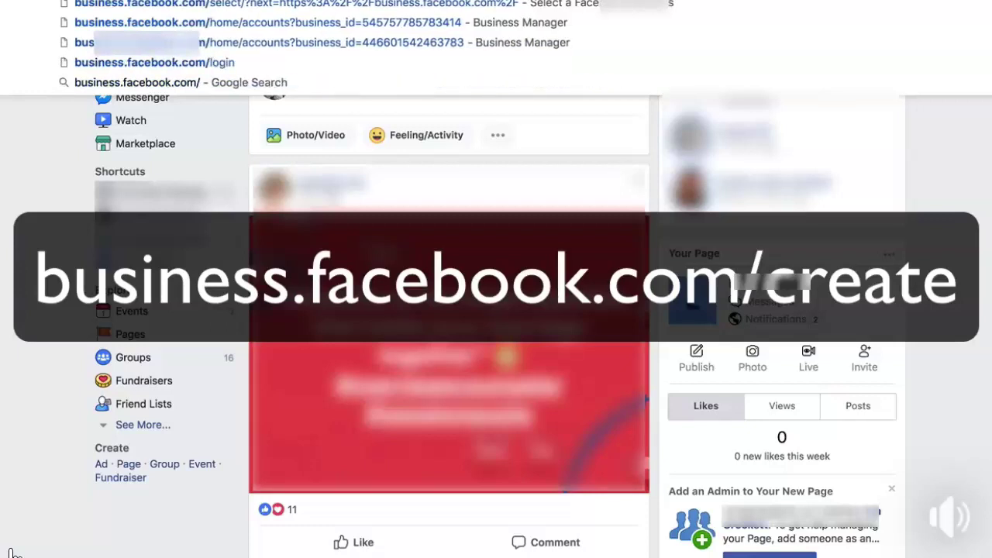
pyautogui.write('create')
pyautogui.press('Return')
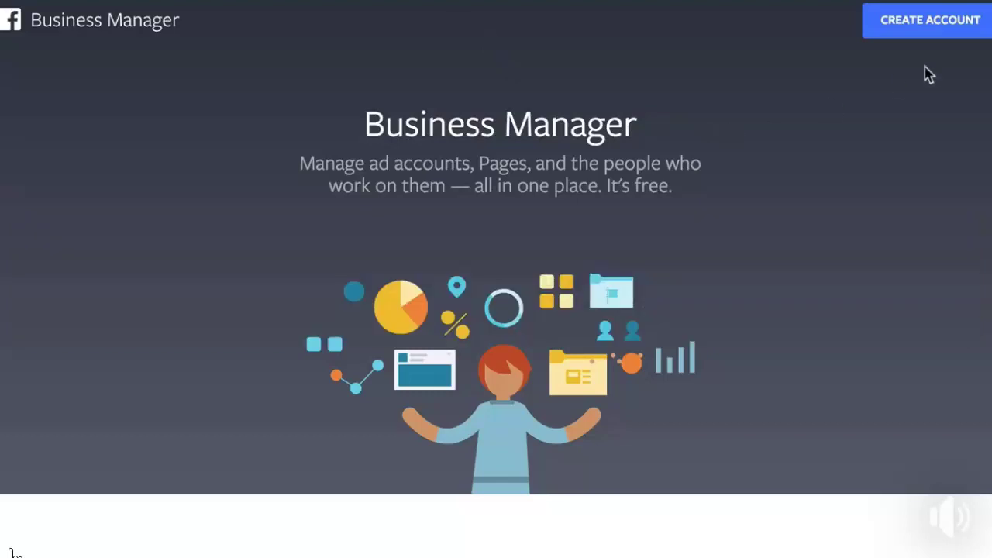
# Start a new Business Manager account with the business name Lisa
pyautogui.click(935, 24)
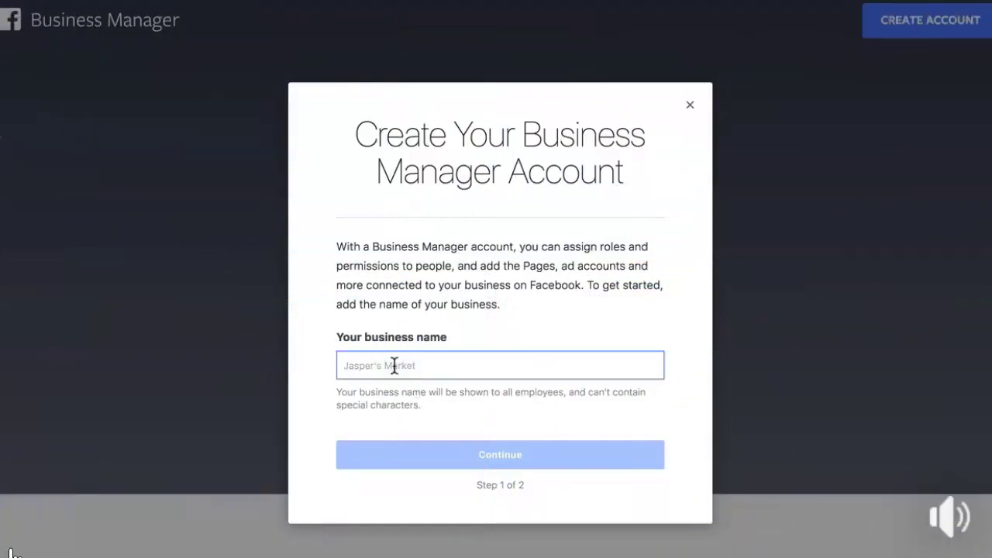
pyautogui.write('Lisa')
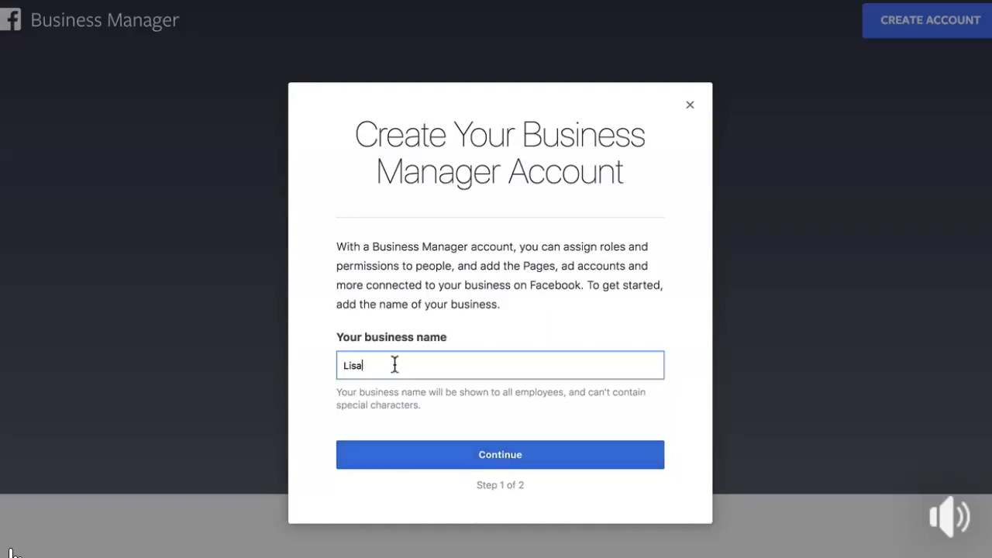
pyautogui.moveTo(386, 368); pyautogui.dragTo(238, 369)
pyautogui.click(377, 367)
pyautogui.moveTo(377, 367); pyautogui.dragTo(303, 370)
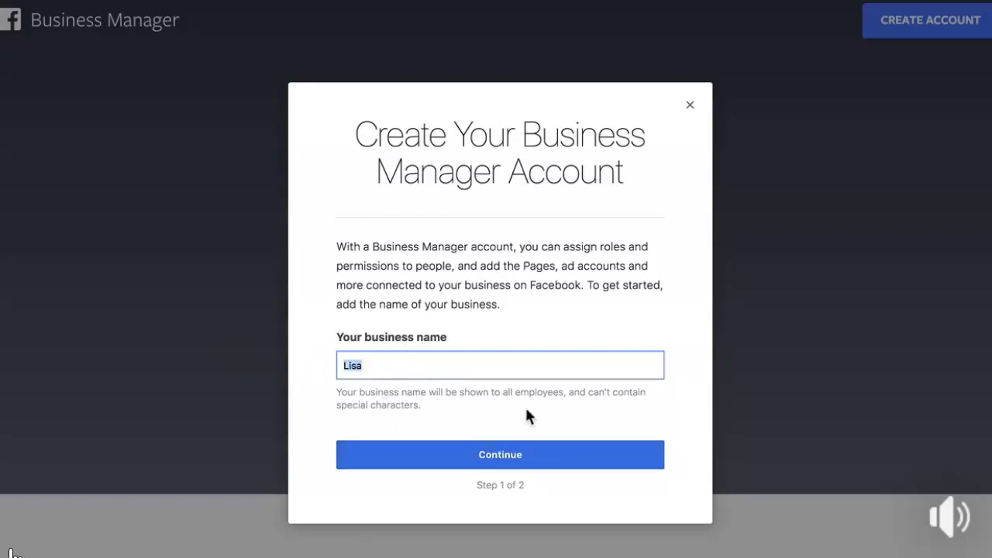
pyautogui.click(516, 457)
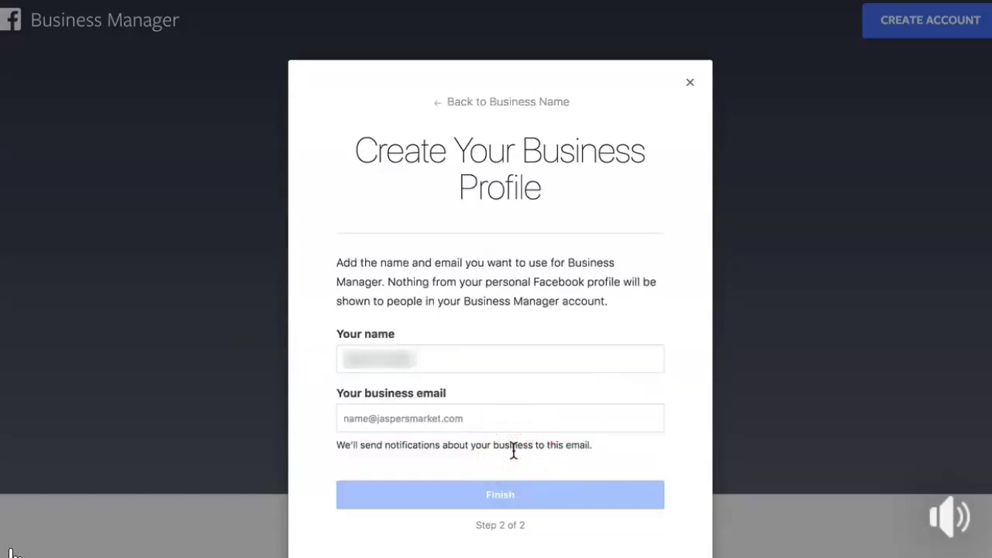
# Fill in your full name and business email on the profile step and submit it
pyautogui.moveTo(412, 356); pyautogui.dragTo(302, 361)
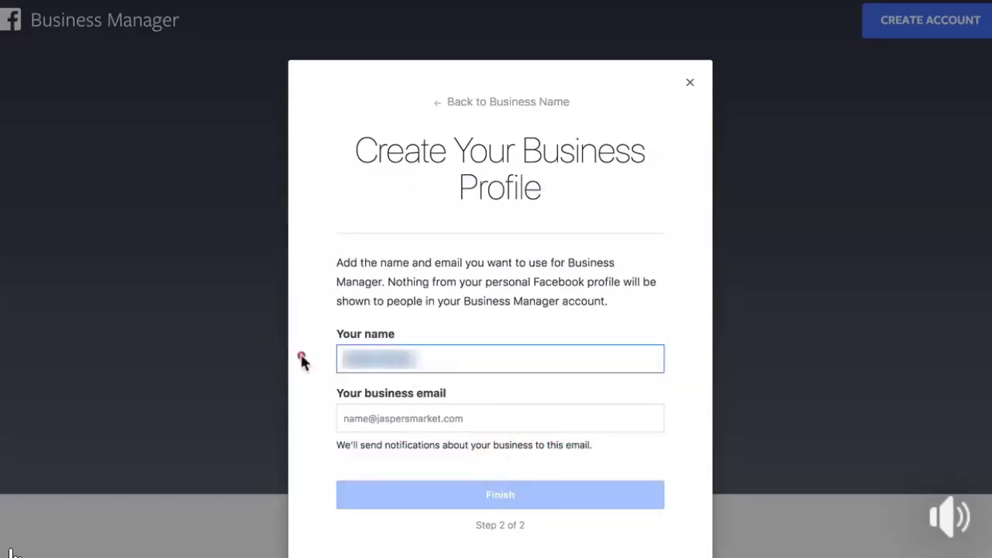
pyautogui.press('Tab')
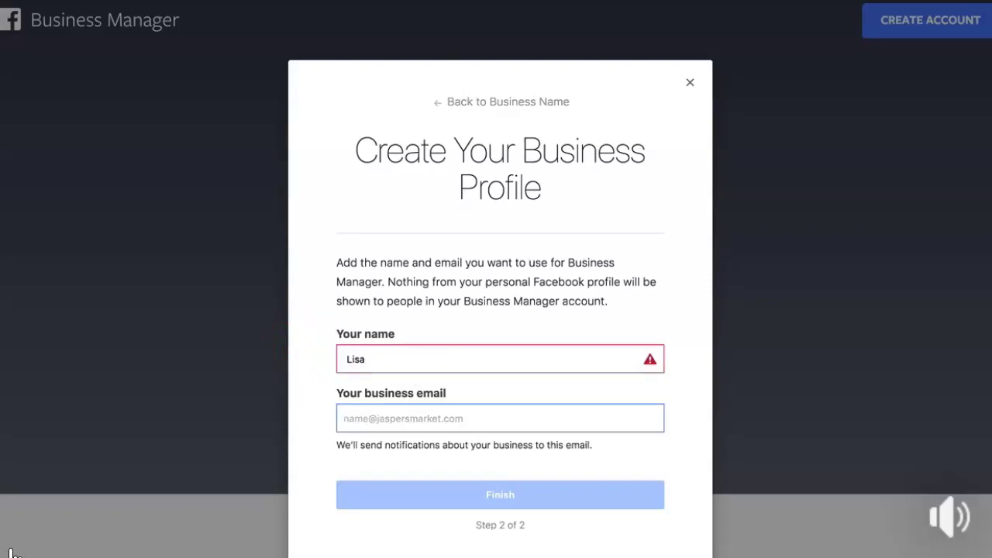
pyautogui.click(454, 355)
pyautogui.press('Tab')
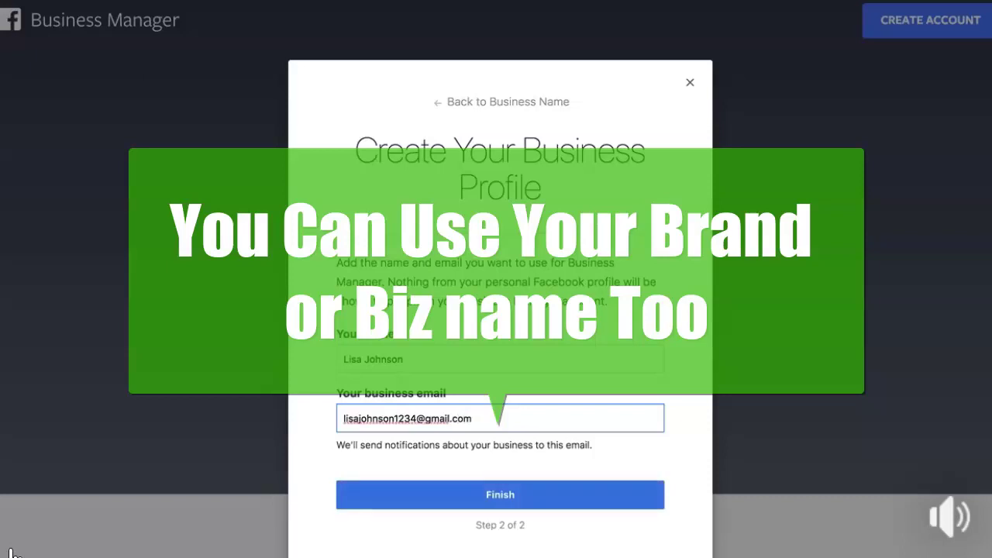
pyautogui.click(416, 419)
pyautogui.write('567')
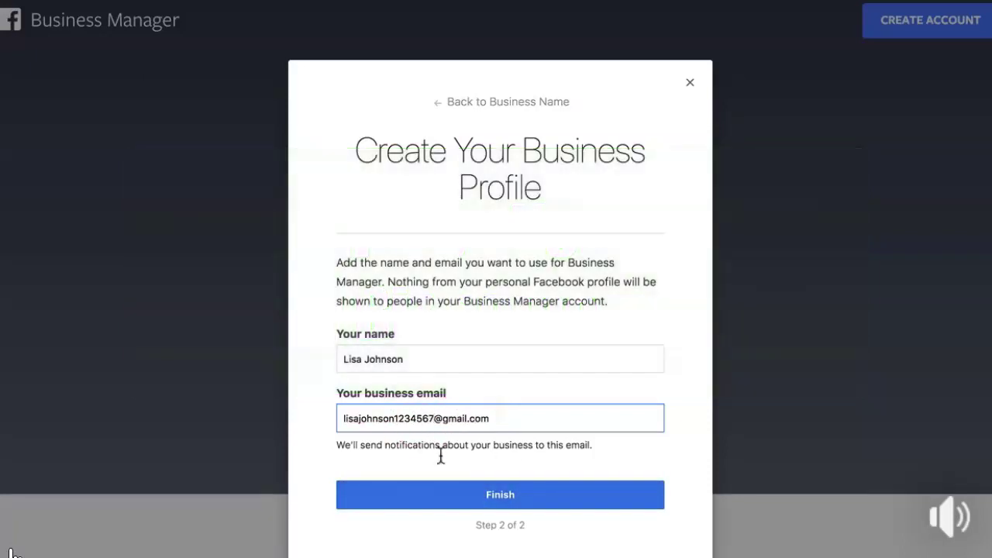
pyautogui.click(475, 502)
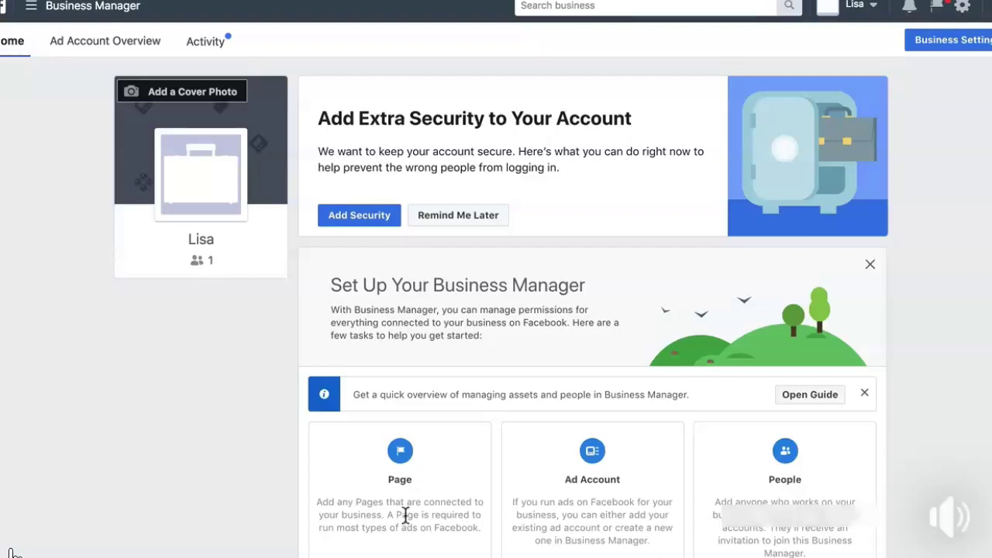
# Scroll down the Lisa Home page to the Page, Ad Account and People setup tasks
pyautogui.scroll(-2, 405, 516)
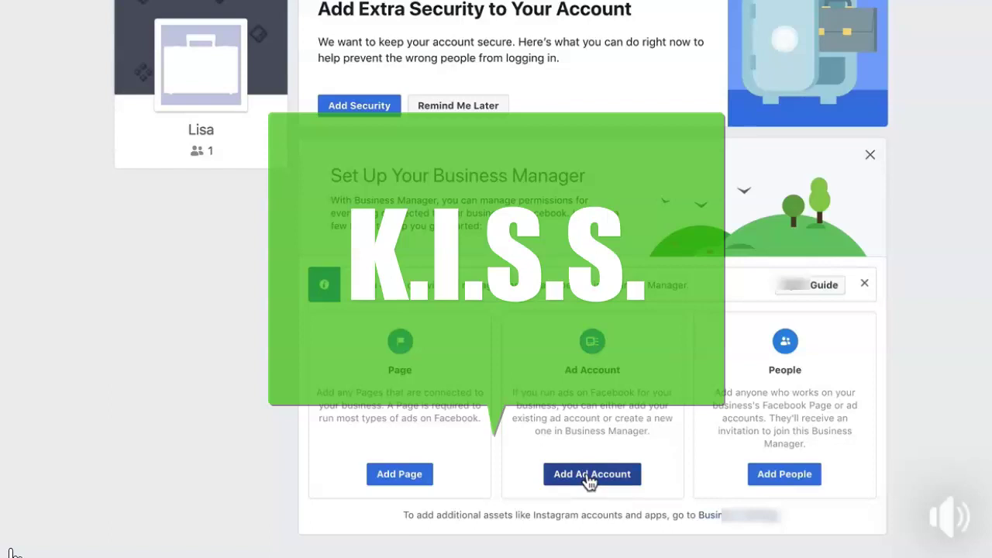
# Create a new ad account named 1, skip adding people, and close the 'Nice work!' dialog
pyautogui.click(589, 474)
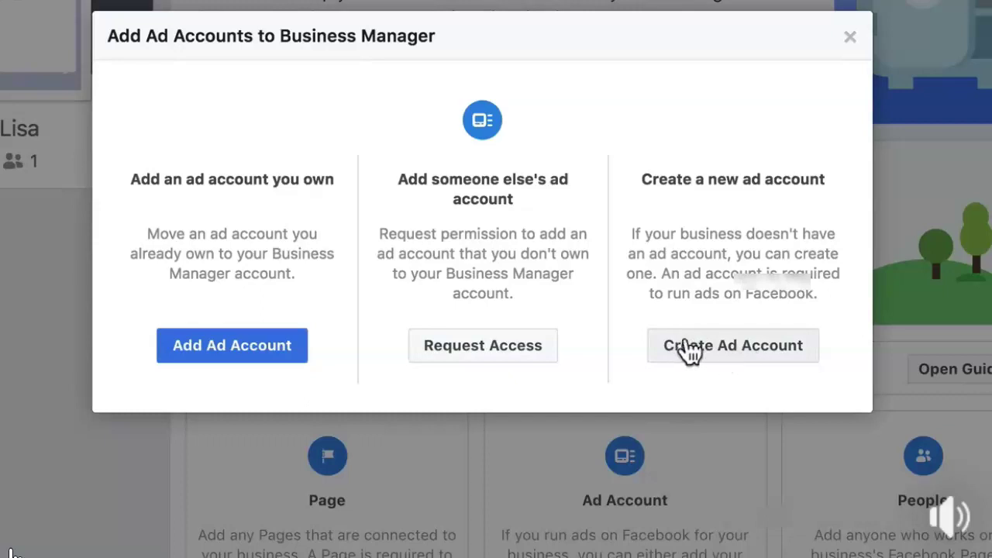
pyautogui.click(750, 359)
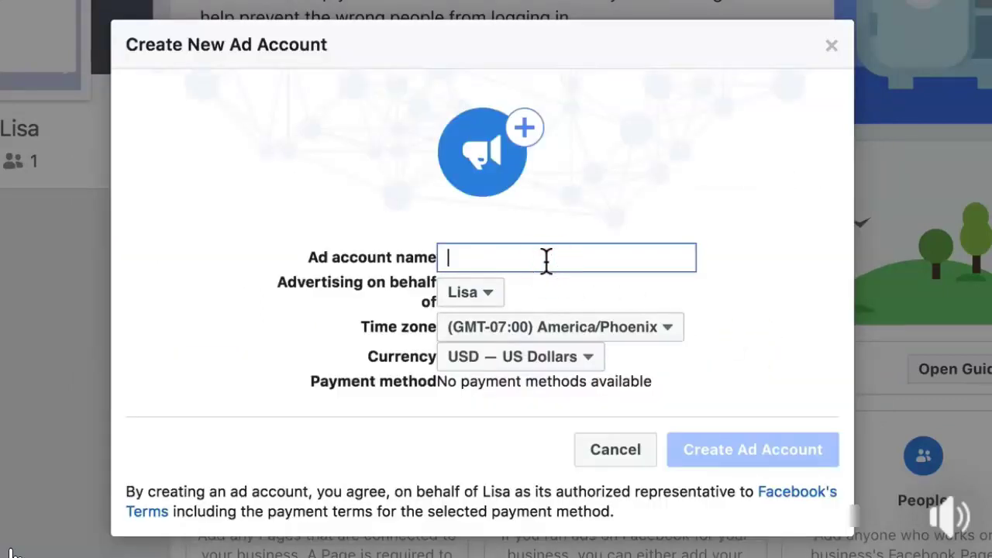
pyautogui.write('1')
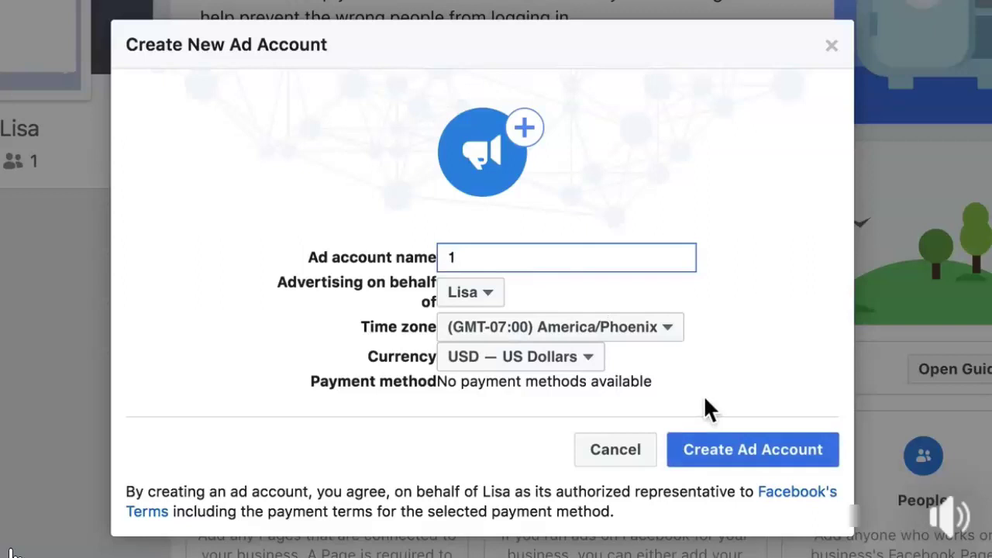
pyautogui.click(738, 464)
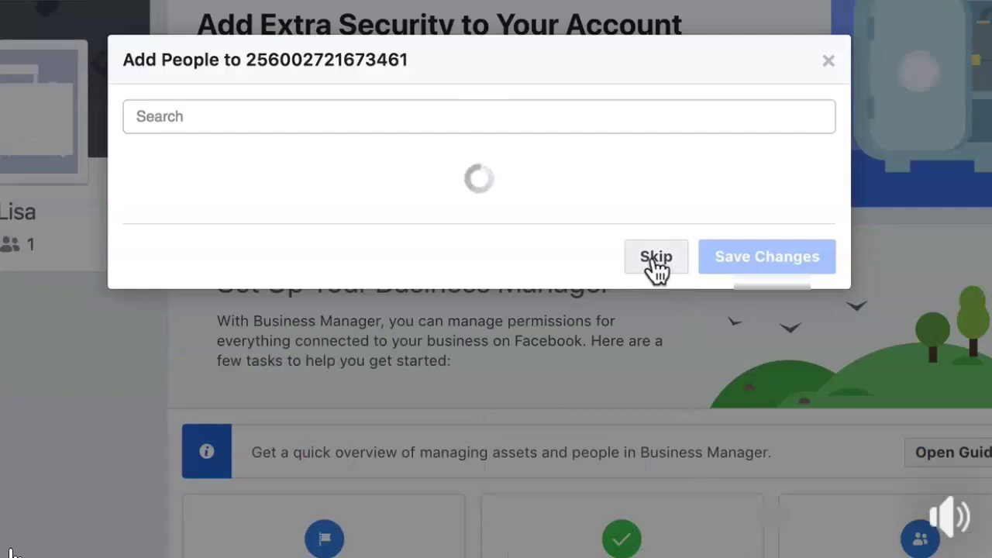
pyautogui.click(656, 258)
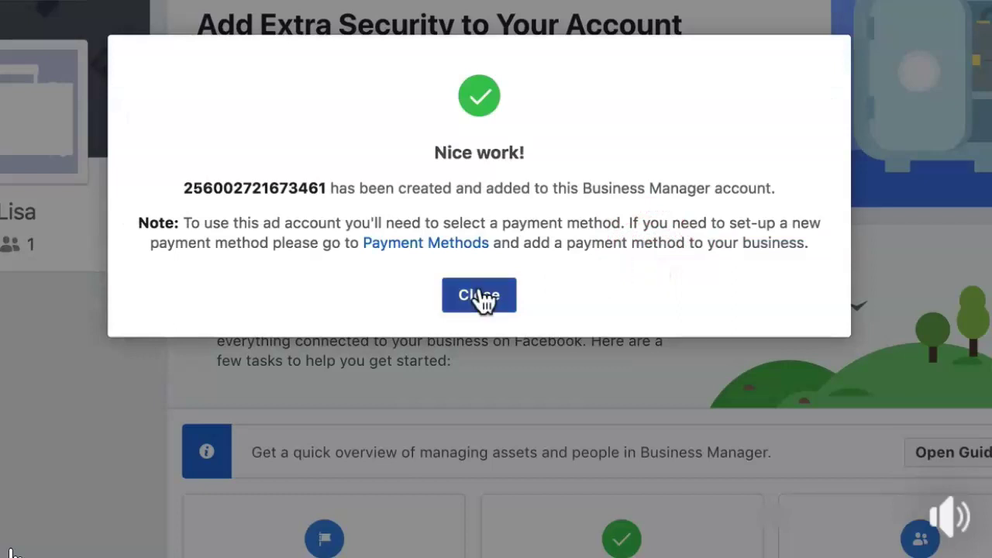
pyautogui.click(479, 296)
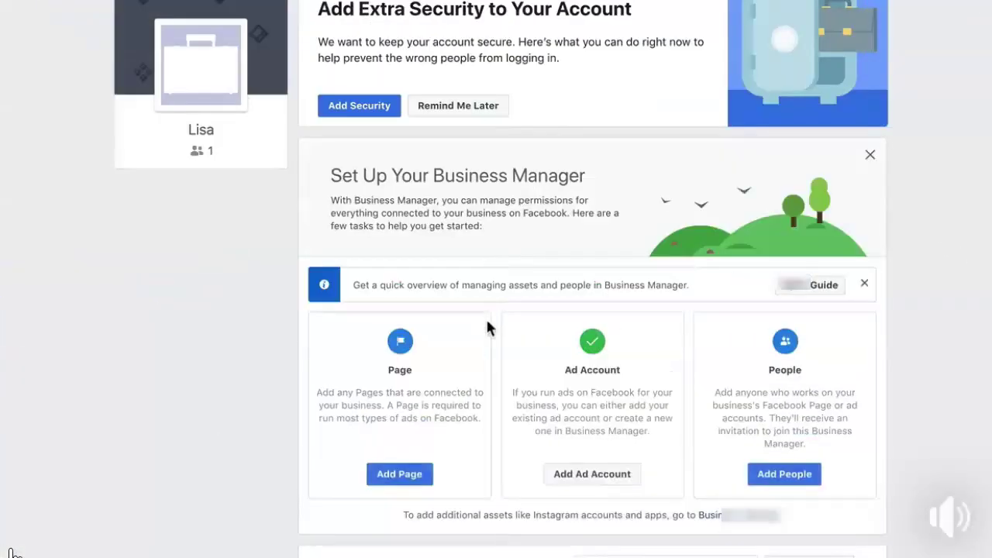
# Scroll through the Lisa business page to review the Ad Accounts list
pyautogui.scroll(-1, 509, 472)
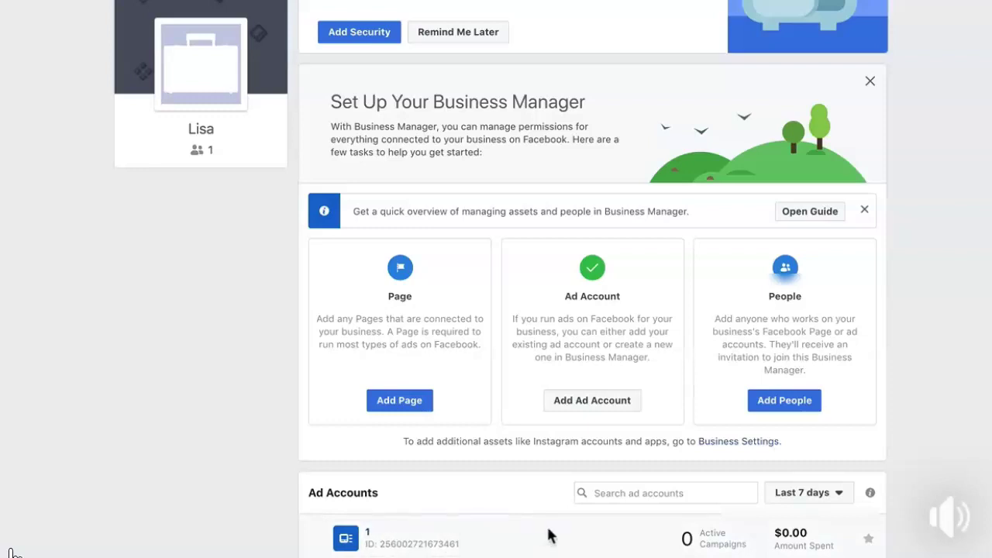
pyautogui.scroll(1, 686, 468)
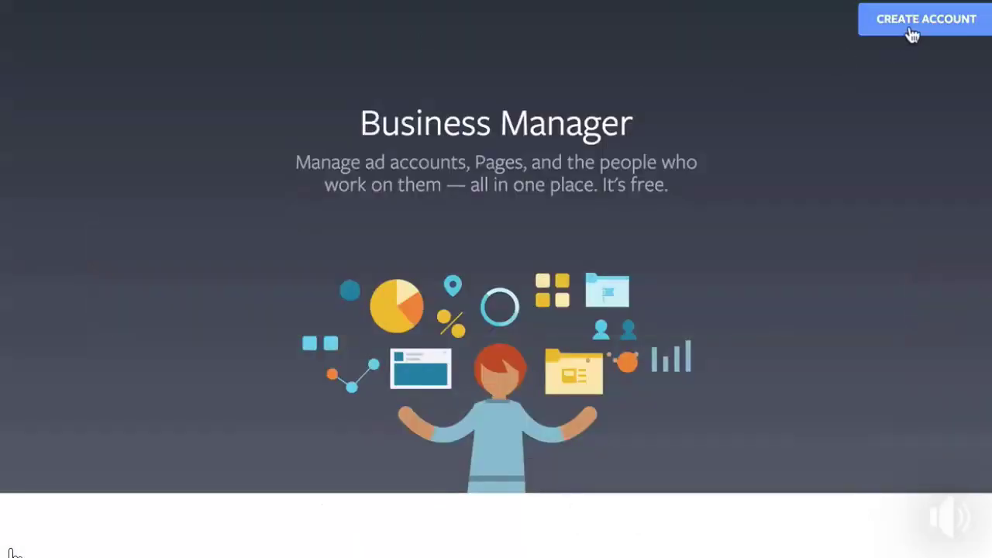
# Start a new business account named Lisa 2
pyautogui.click(914, 29)
pyautogui.click(442, 328)
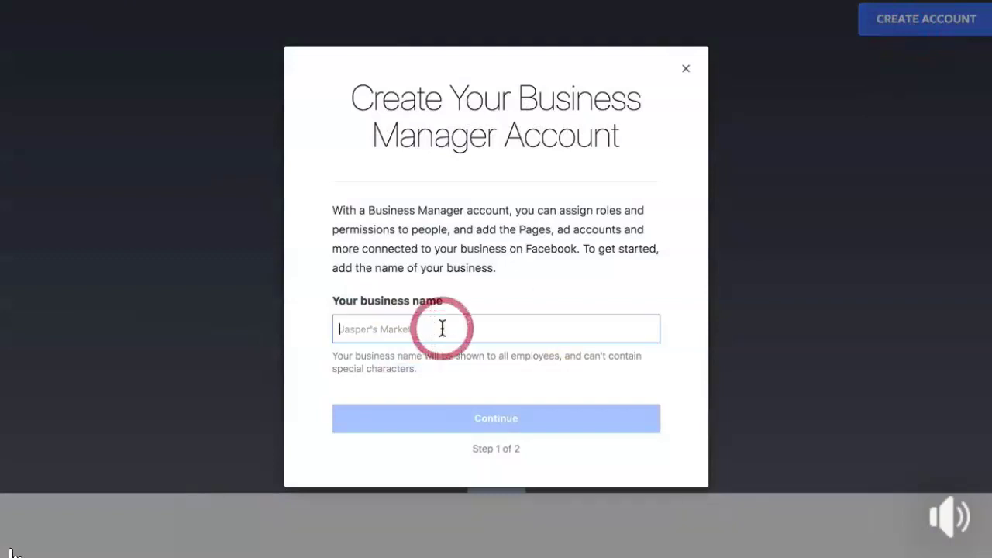
pyautogui.write('Lisa 2')
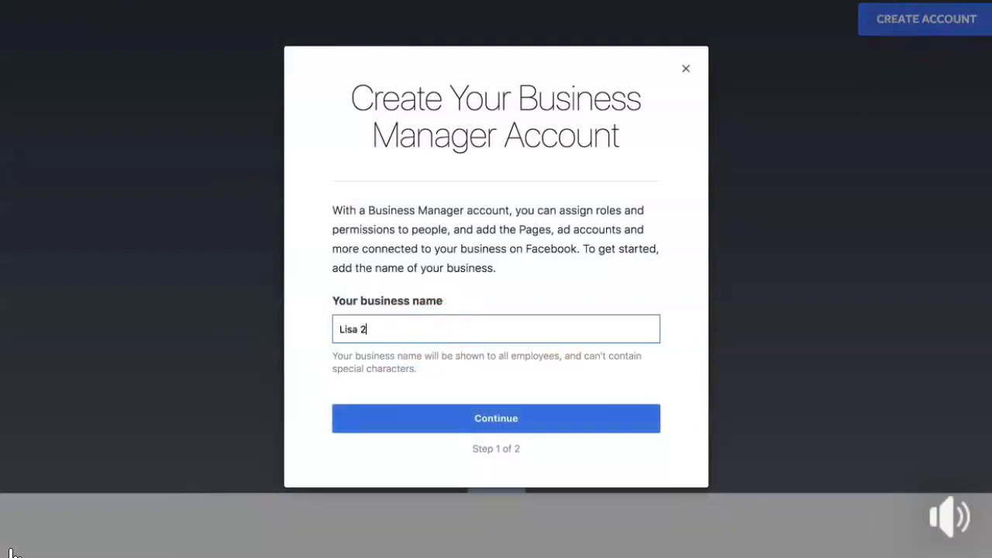
pyautogui.click(488, 425)
# Replace the prefilled name with your full name, enter your business email, and finish
pyautogui.tripleClick(412, 324)
pyautogui.press('Tab')
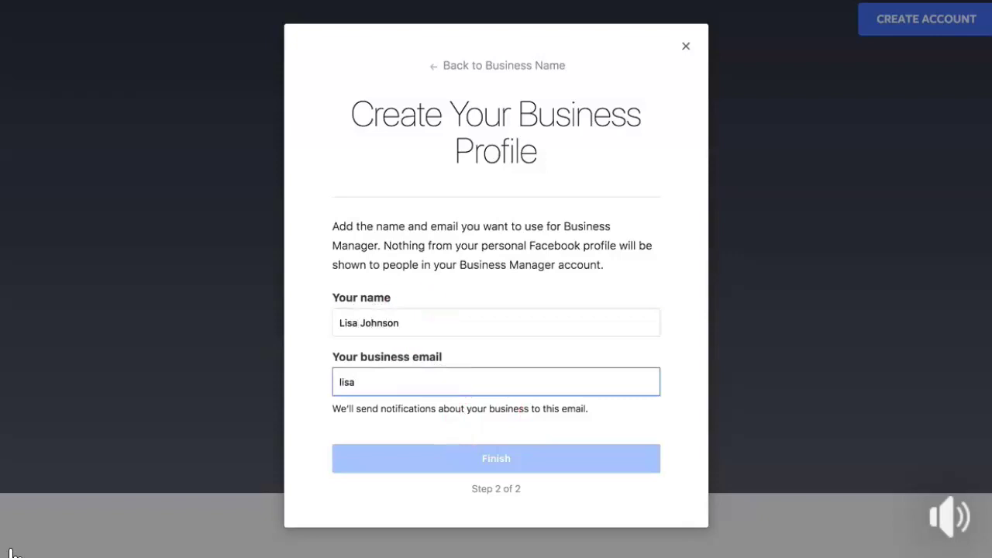
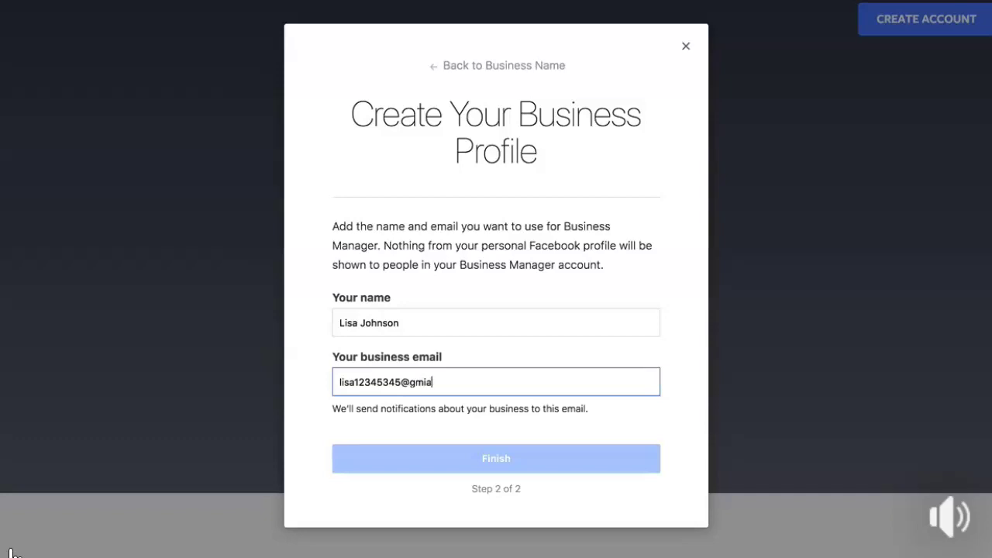
pyautogui.click(507, 458)
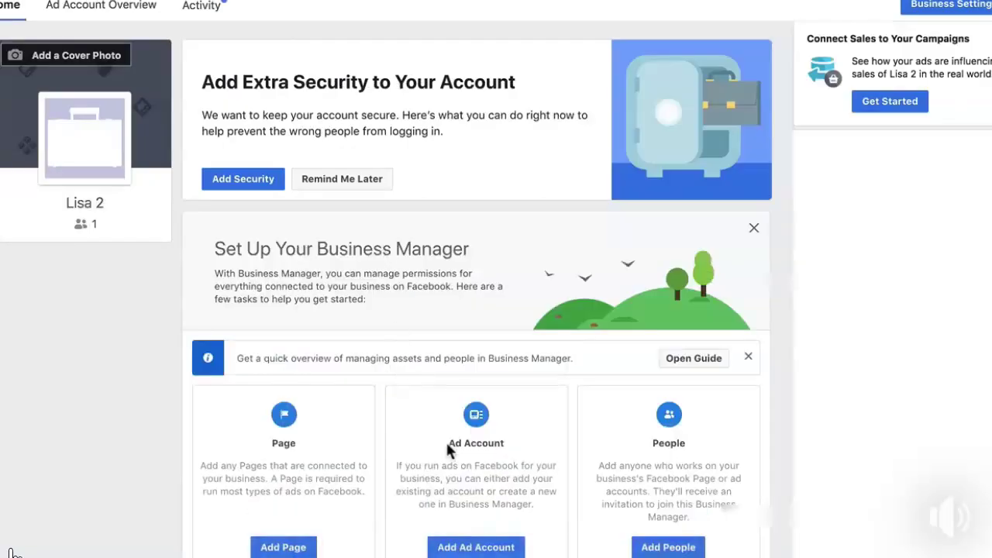
# Create ad account 2 for Lisa 2, skip adding people, and close the confirmation
pyautogui.click(481, 547)
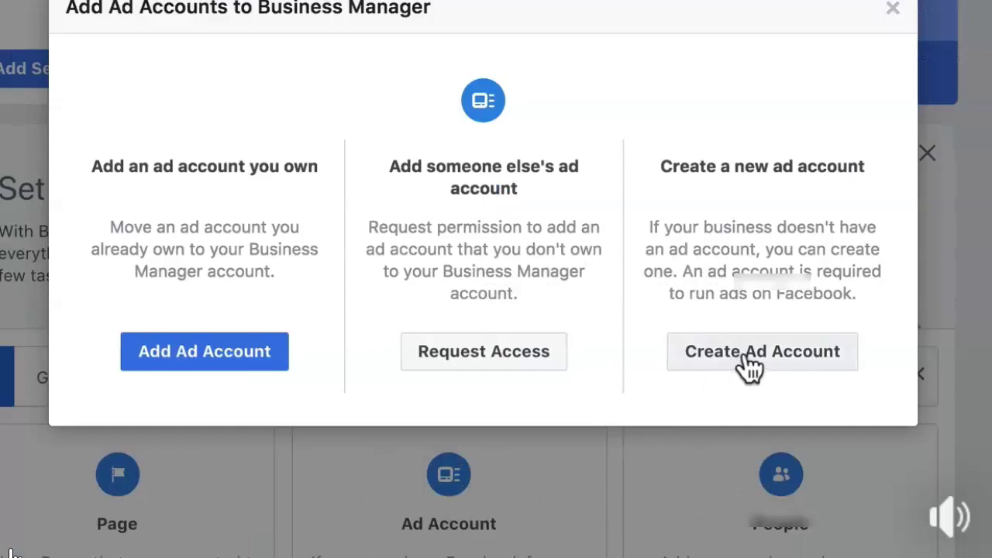
pyautogui.click(743, 355)
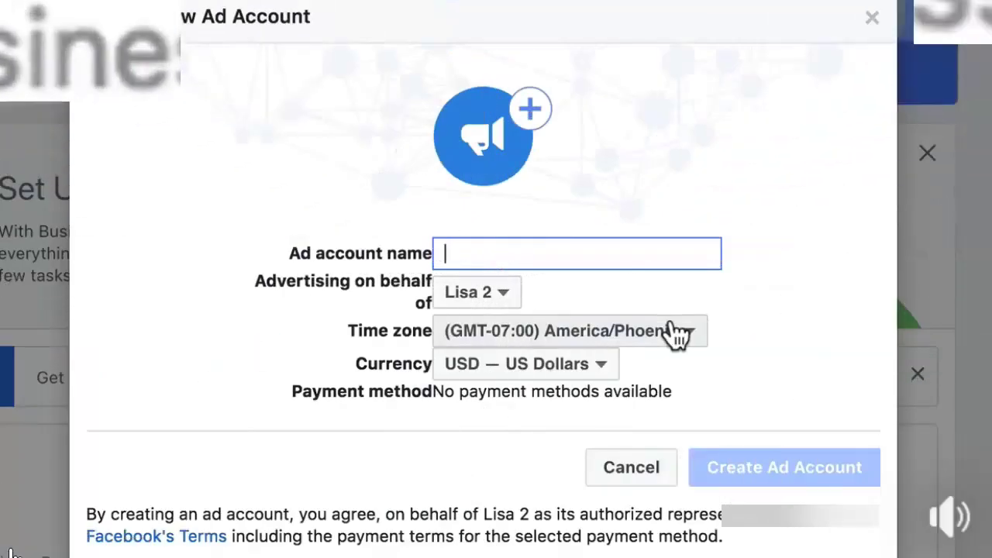
pyautogui.write('2')
pyautogui.click(766, 474)
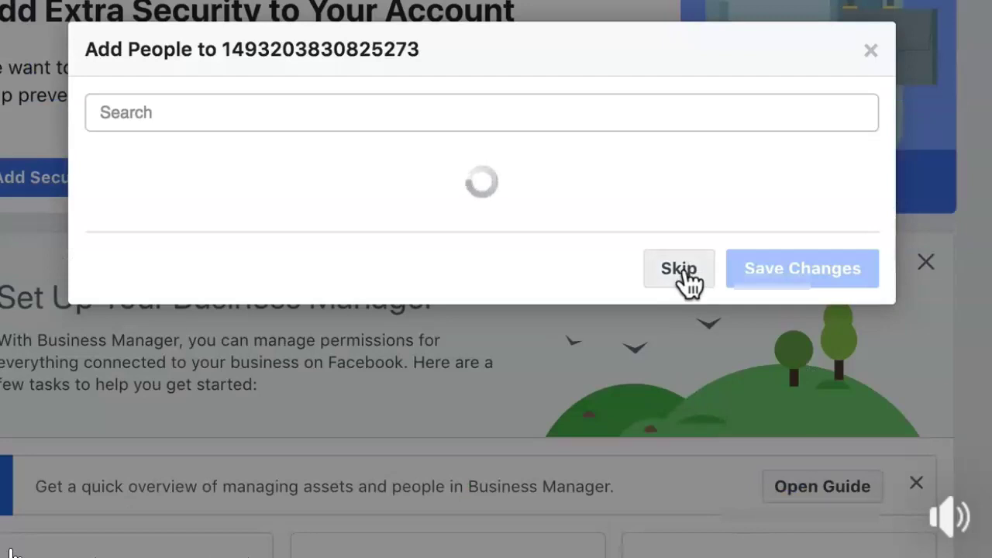
pyautogui.click(688, 283)
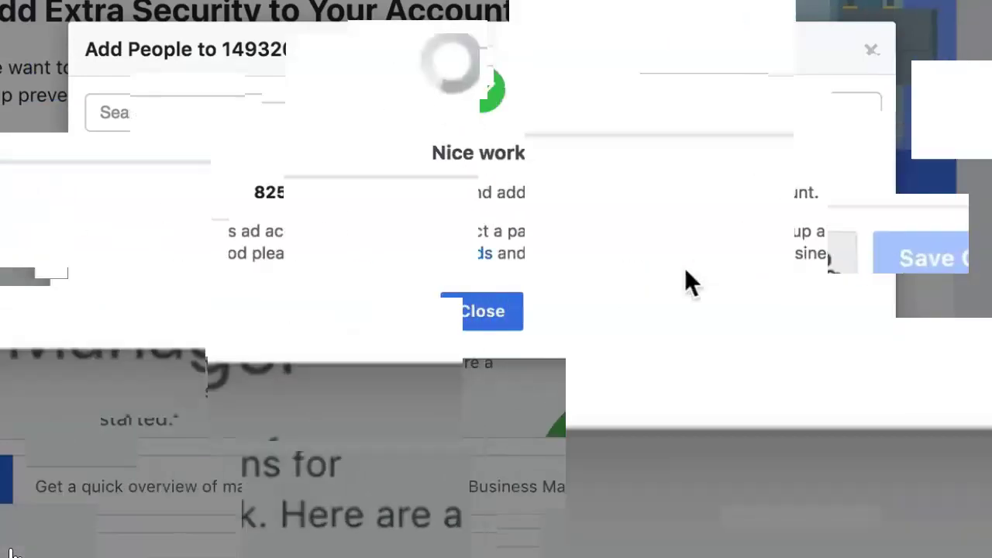
pyautogui.click(510, 316)
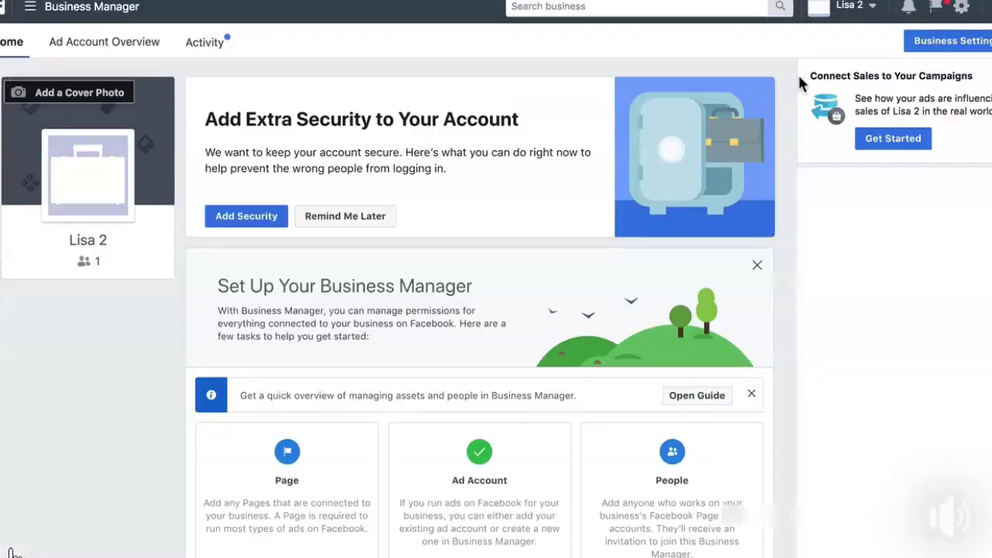
# Switch to the Lisa business and dismiss both Ads Manager info notices above the campaigns
pyautogui.click(852, 10)
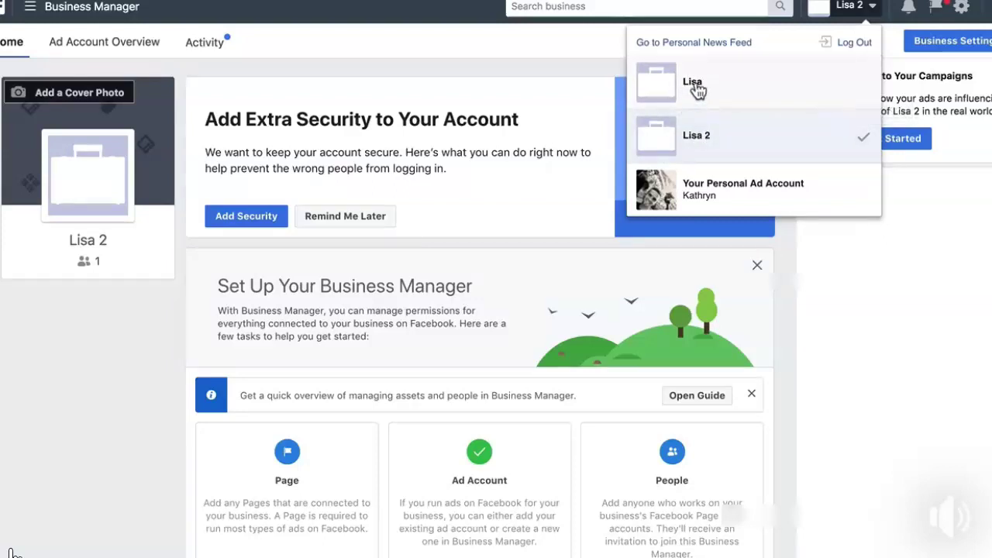
pyautogui.click(697, 90)
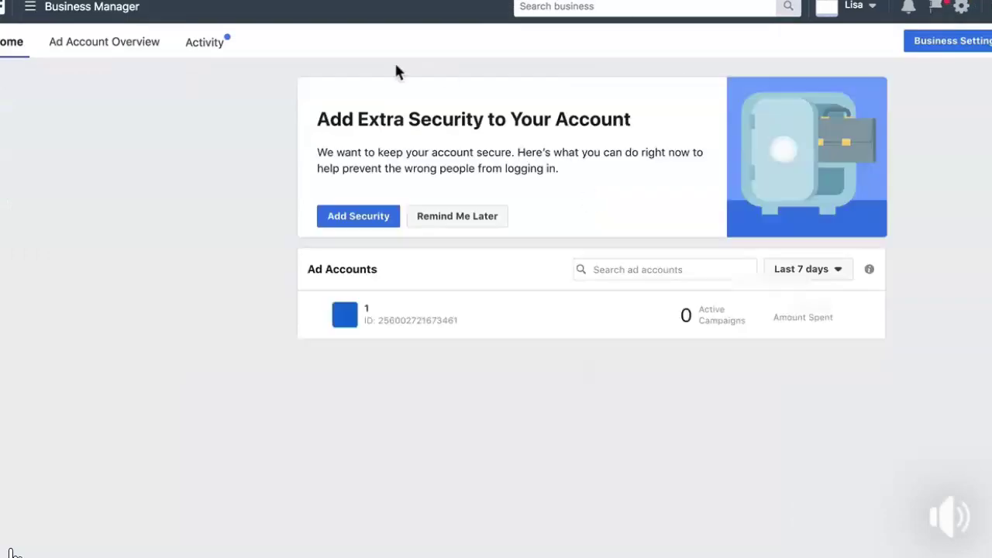
pyautogui.scroll(-1, 443, 189)
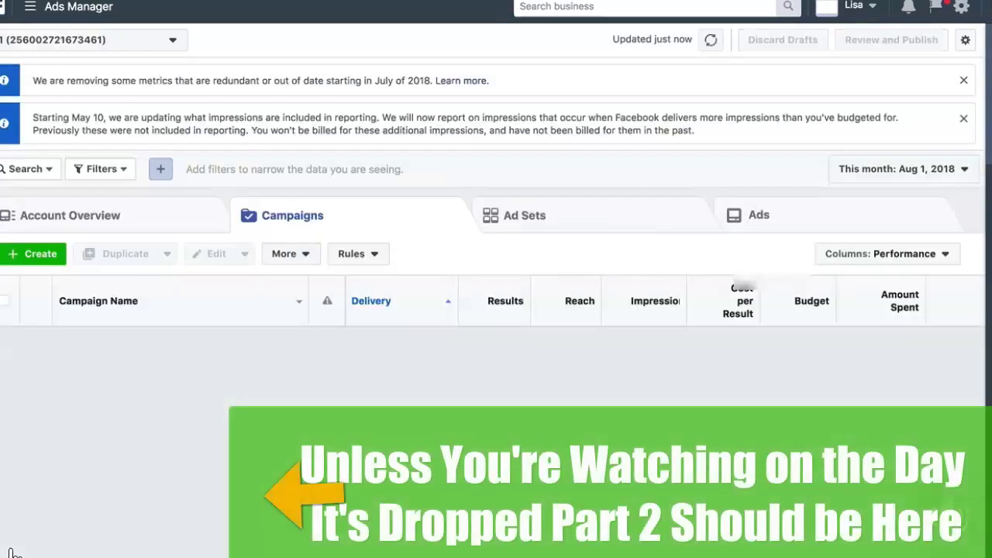
pyautogui.click(964, 119)
pyautogui.click(965, 82)
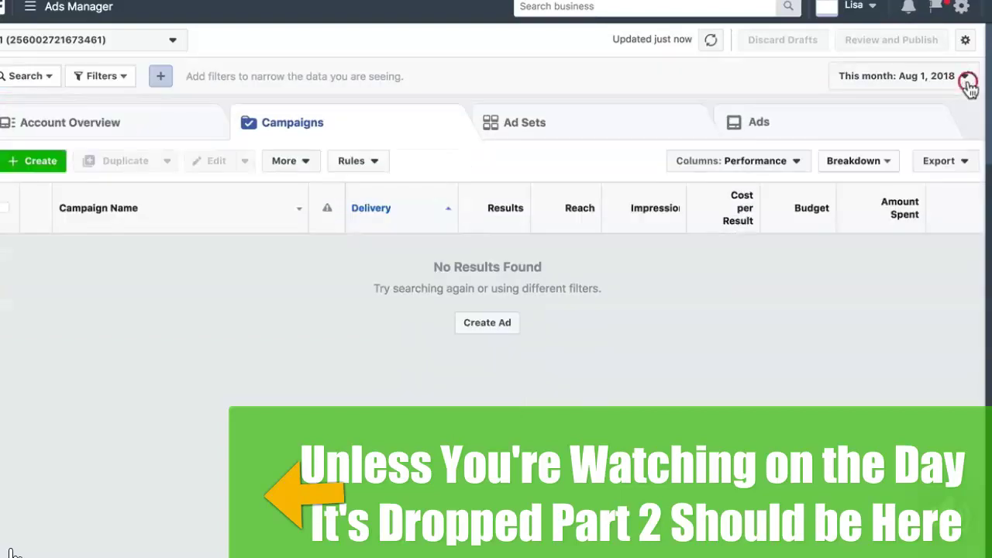